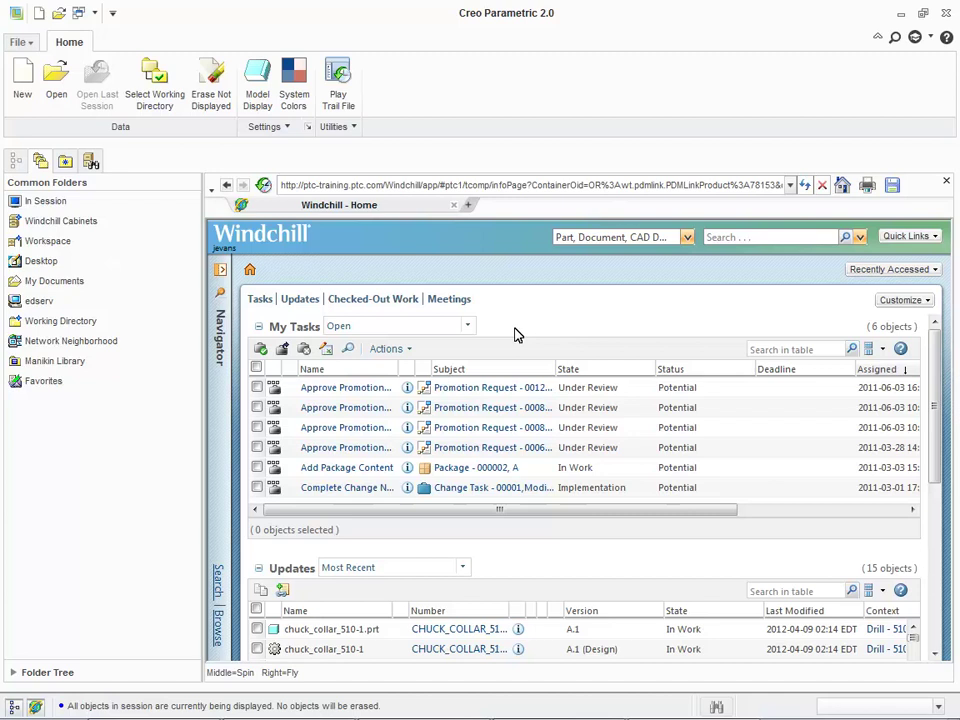
Display the workspace contents and create a new solid part named pin_dowel_4mmx15mm using the default template.
{"action": "left_click", "coordinate": [55, 245]}
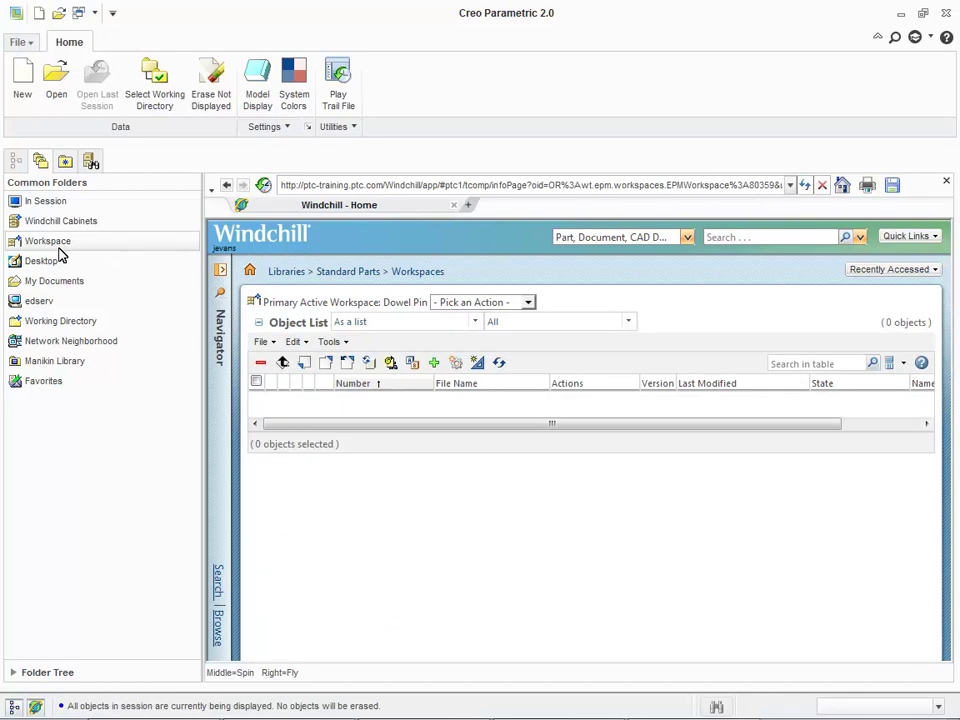
{"action": "left_click", "coordinate": [24, 84]}
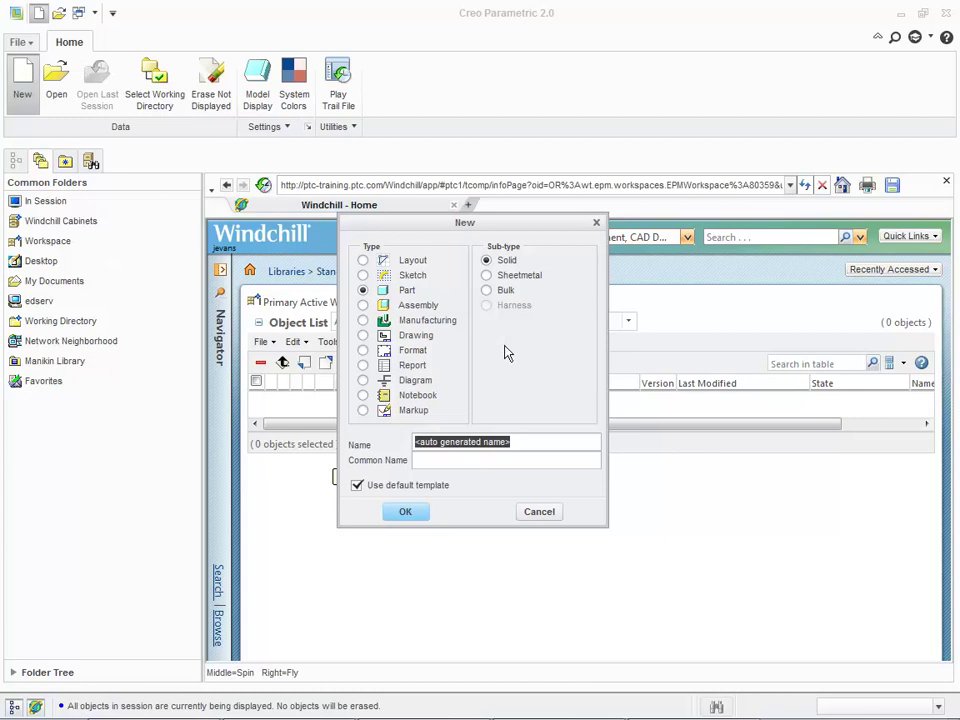
{"action": "left_click", "coordinate": [516, 450]}
{"action": "type", "text": "pin_dowel_4mmx15mm"}
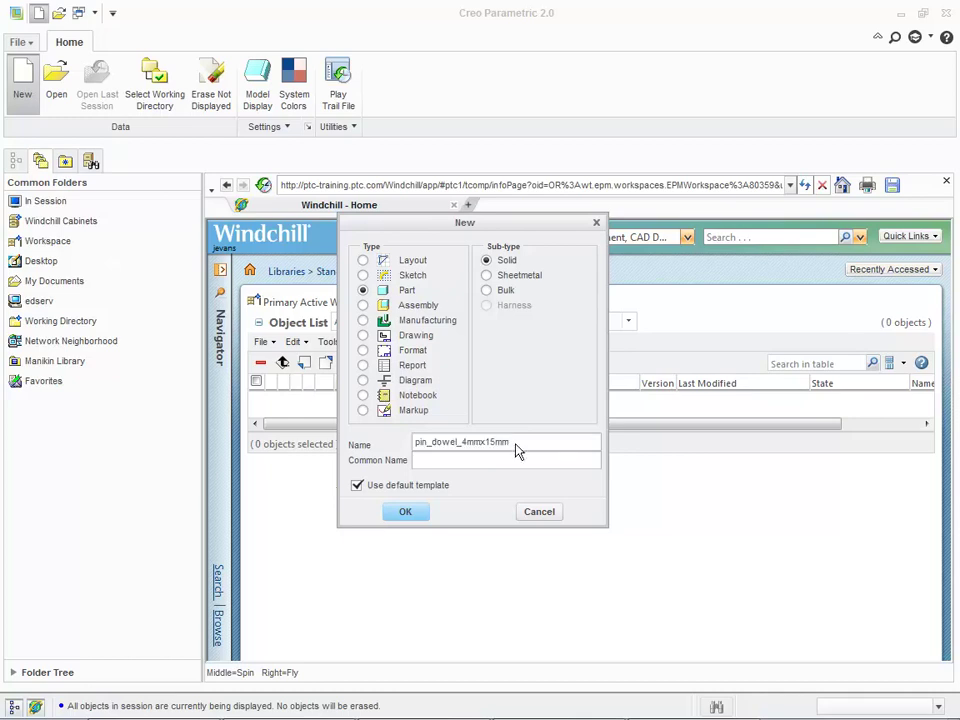
{"action": "left_click", "coordinate": [414, 518]}
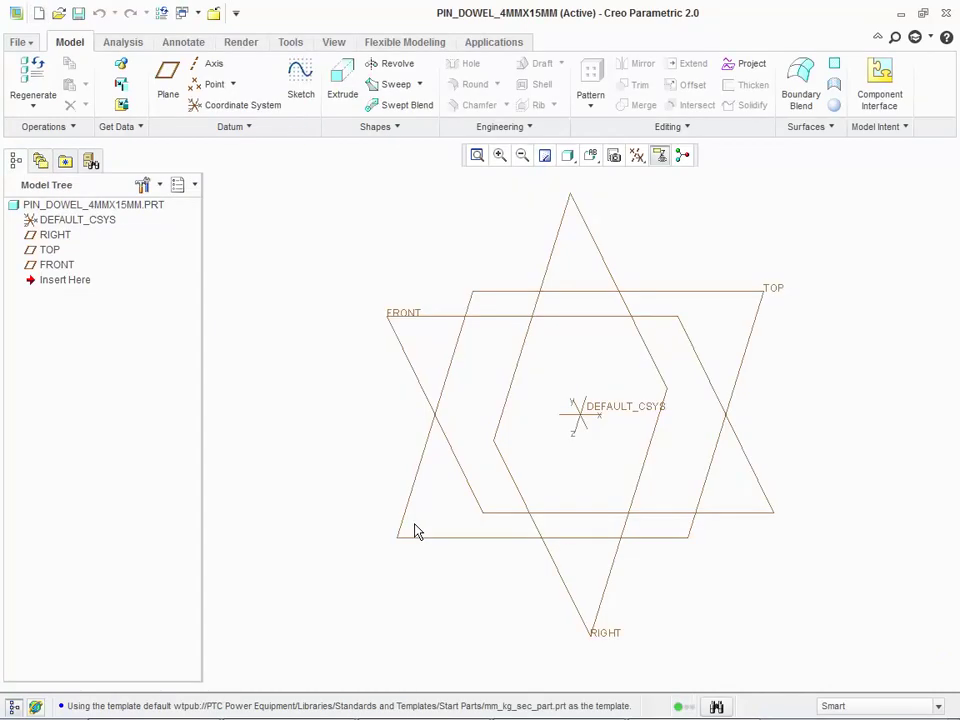
Start a sketch on the FRONT plane and draw a circle about 371 mm in diameter centred on the origin.
{"action": "left_click", "coordinate": [301, 80]}
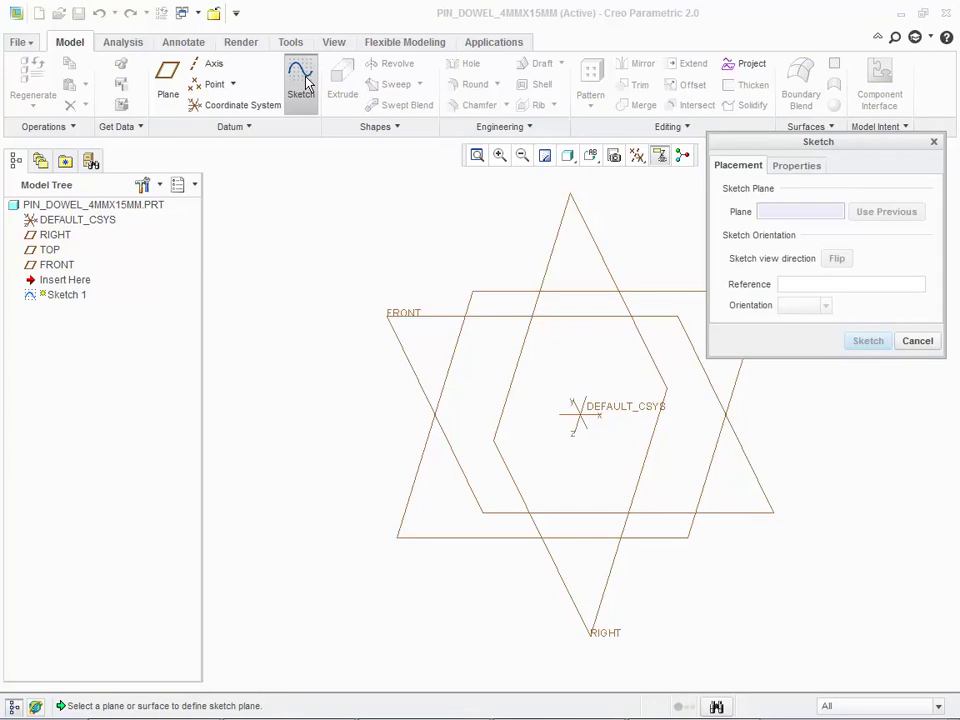
{"action": "left_click", "coordinate": [414, 331]}
{"action": "middle_click", "coordinate": [414, 331]}
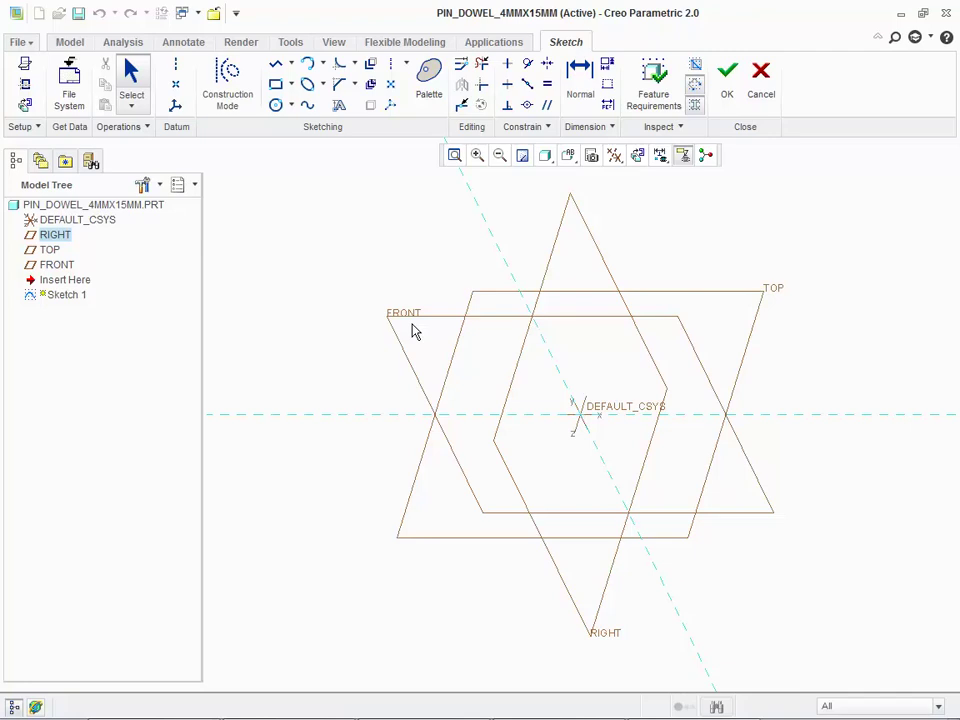
{"action": "left_click", "coordinate": [278, 107]}
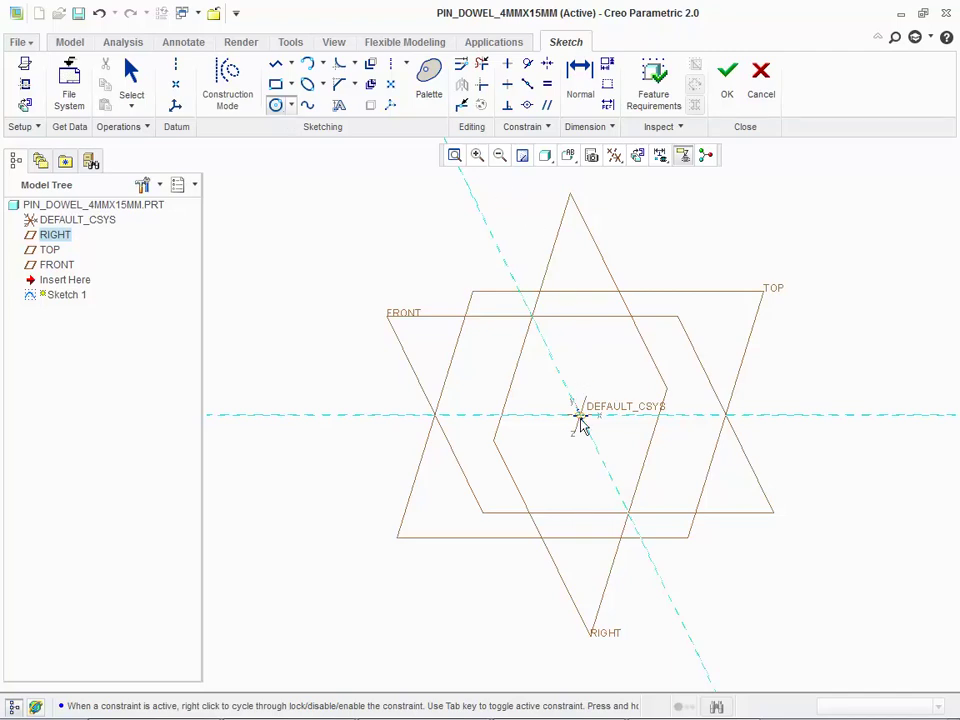
{"action": "left_click", "coordinate": [488, 370]}
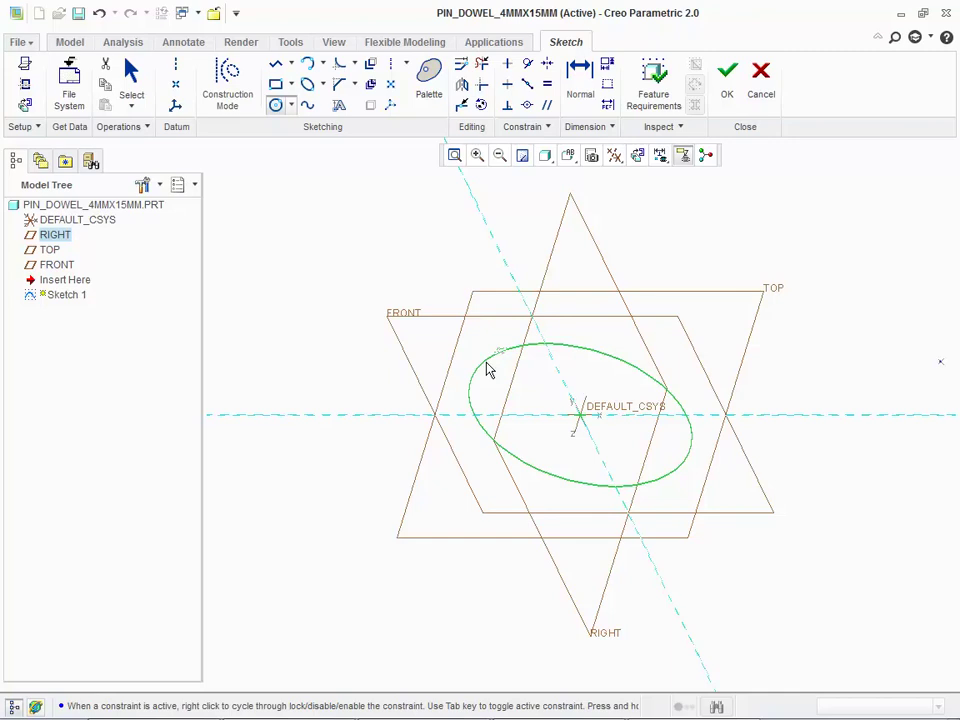
{"action": "left_click", "coordinate": [135, 93]}
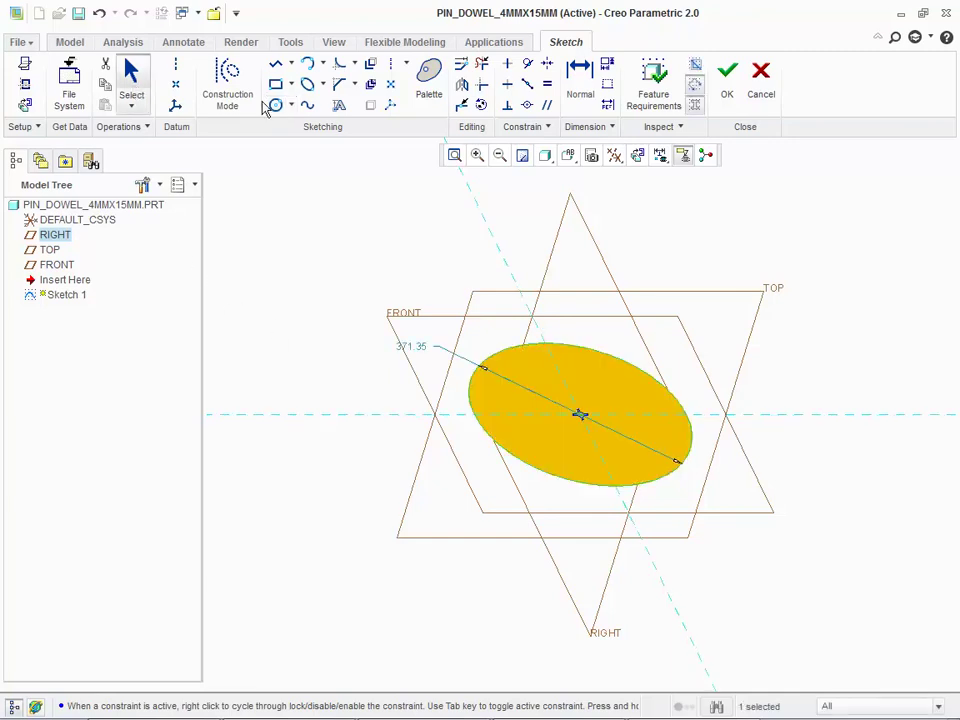
Set the circle's diameter to 4 mm and finish the sketch.
{"action": "double_click", "coordinate": [418, 347]}
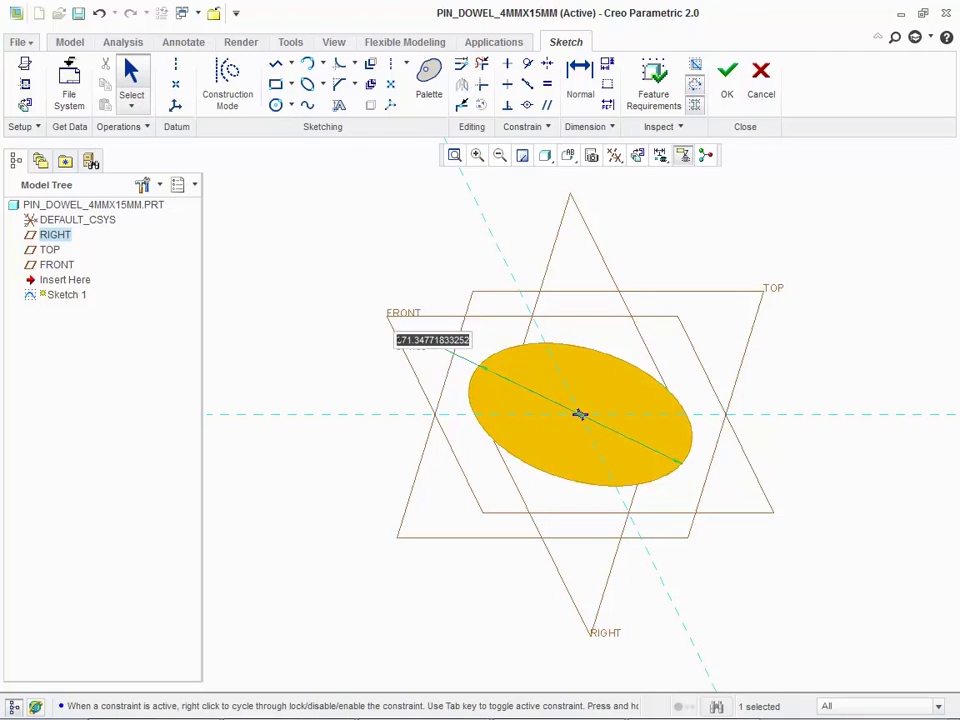
{"action": "type", "text": "4"}
{"action": "key", "text": "Return"}
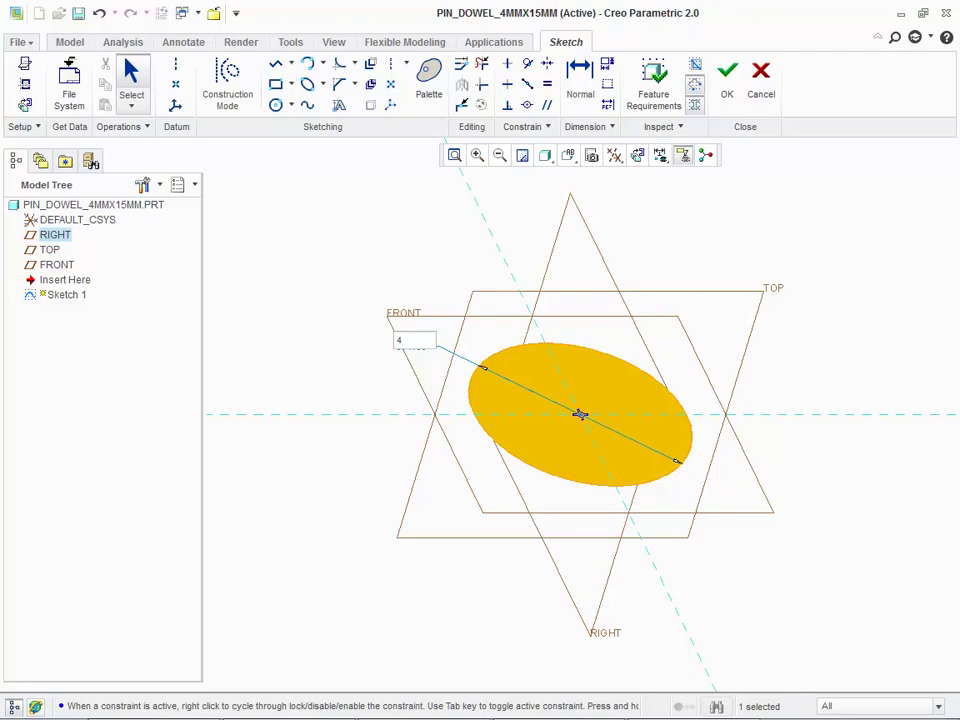
{"action": "left_click", "coordinate": [729, 88]}
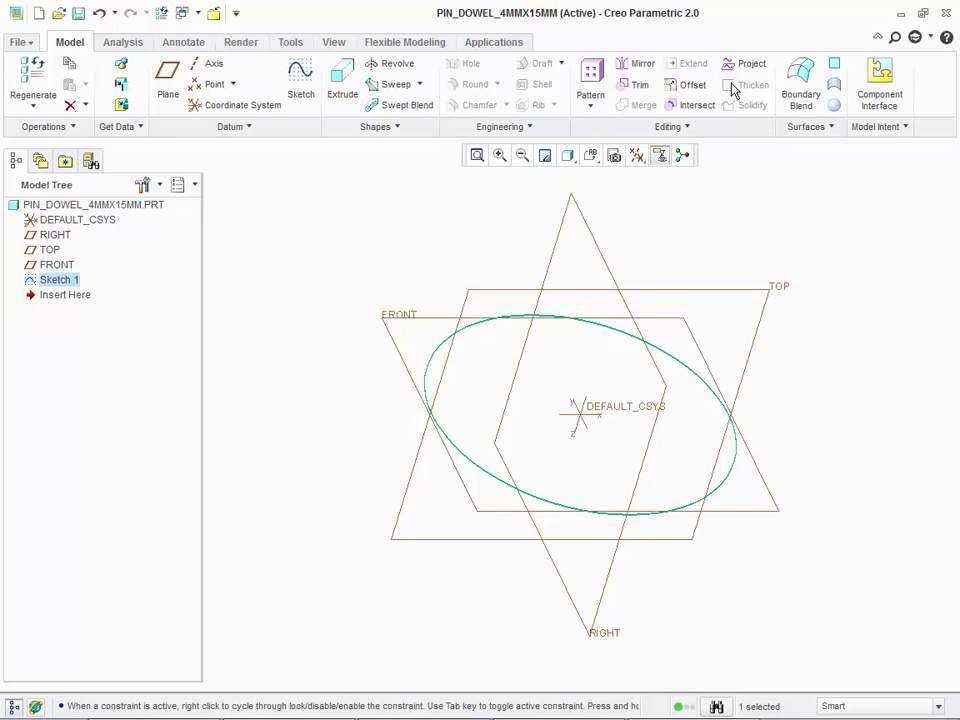
Extrude the circle sketch 15 mm into a solid cylinder.
{"action": "left_click", "coordinate": [350, 88]}
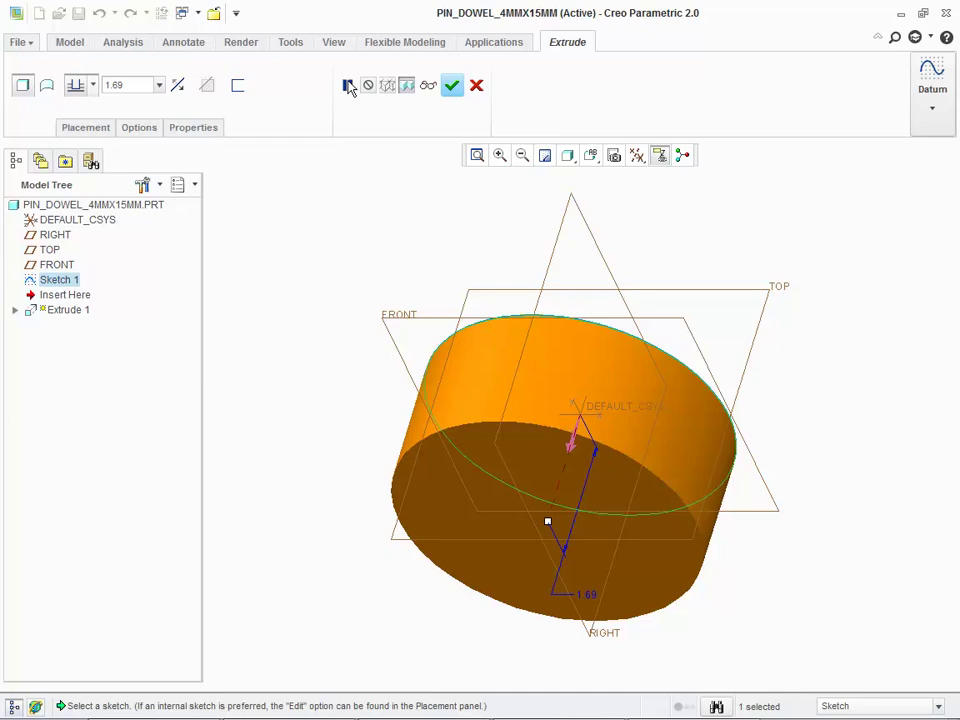
{"action": "double_click", "coordinate": [588, 594]}
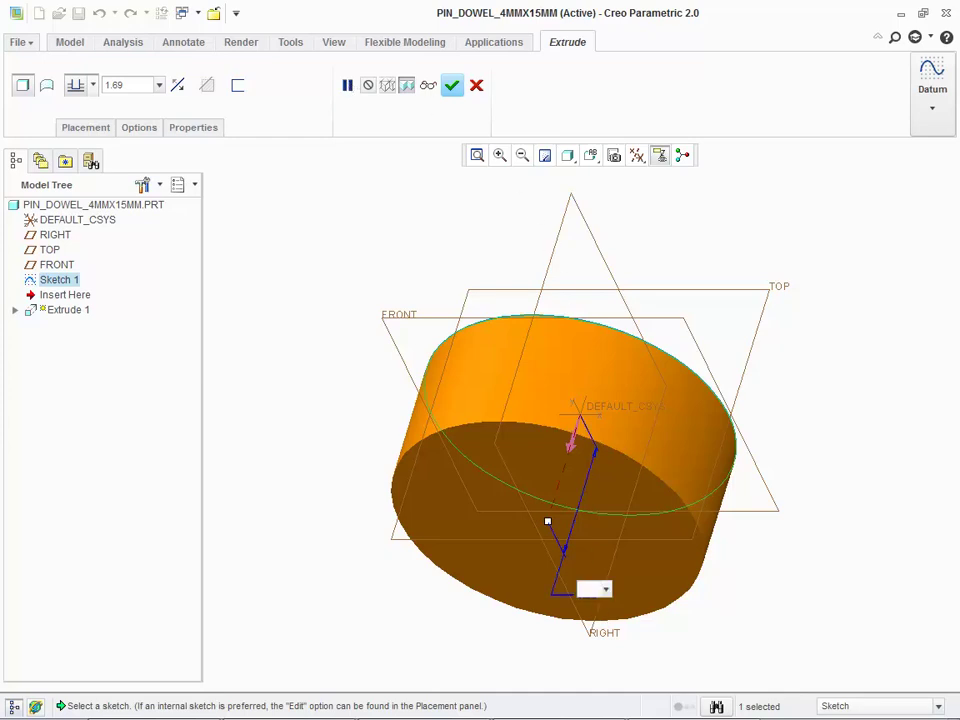
{"action": "type", "text": "15"}
{"action": "key", "text": "Return"}
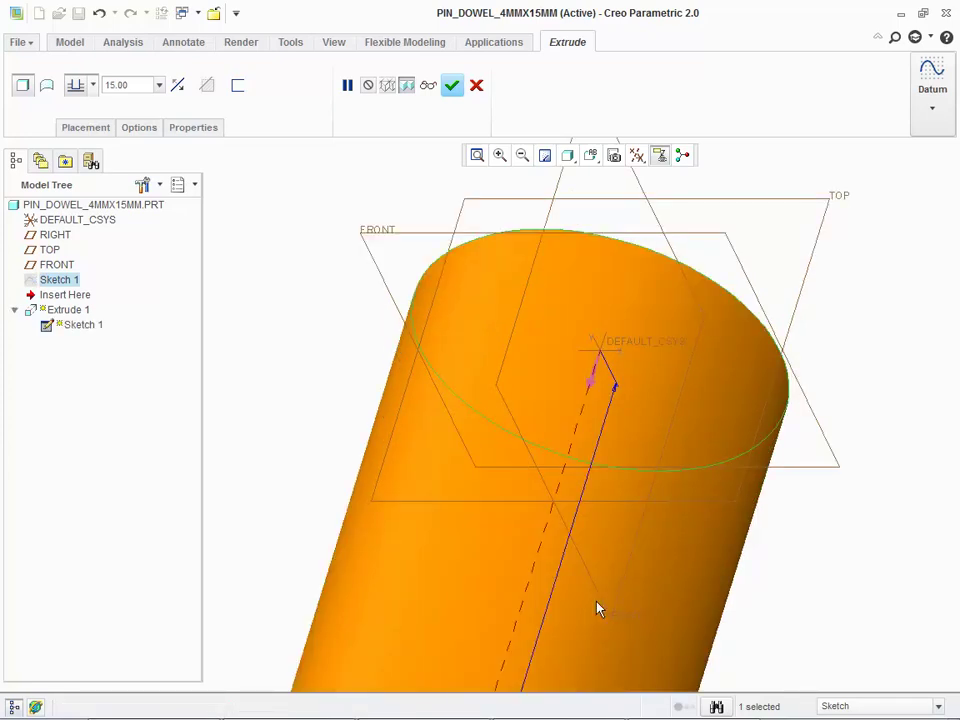
{"action": "left_click", "coordinate": [452, 87]}
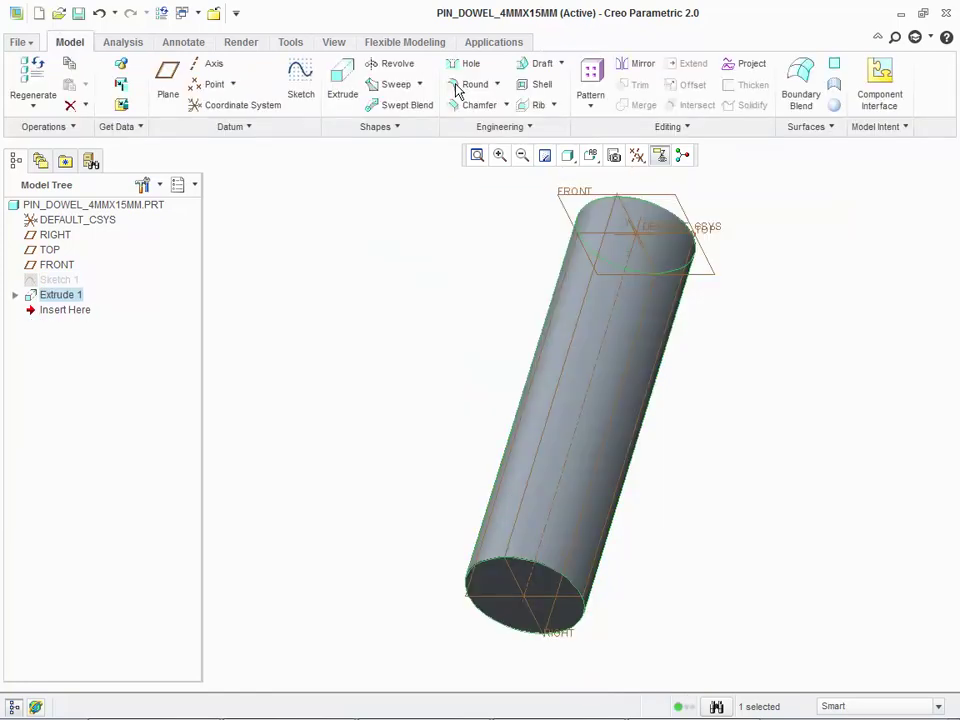
Open the part's parameters and enter a DESCRIPTION value beginning "Standard alloy steel".
{"action": "left_click", "coordinate": [290, 42]}
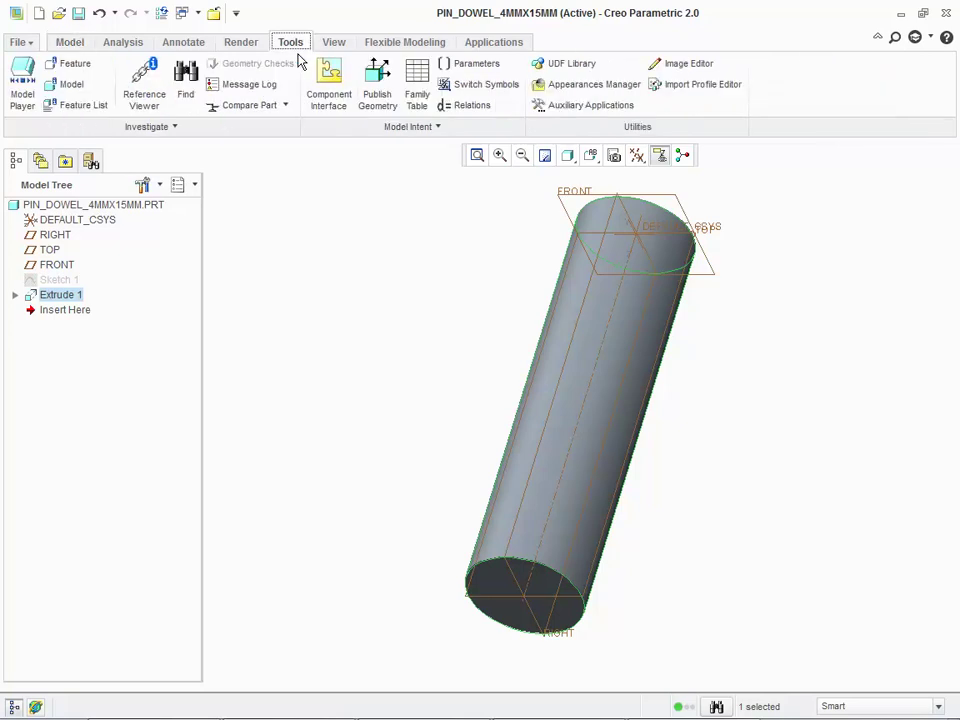
{"action": "left_click", "coordinate": [494, 68]}
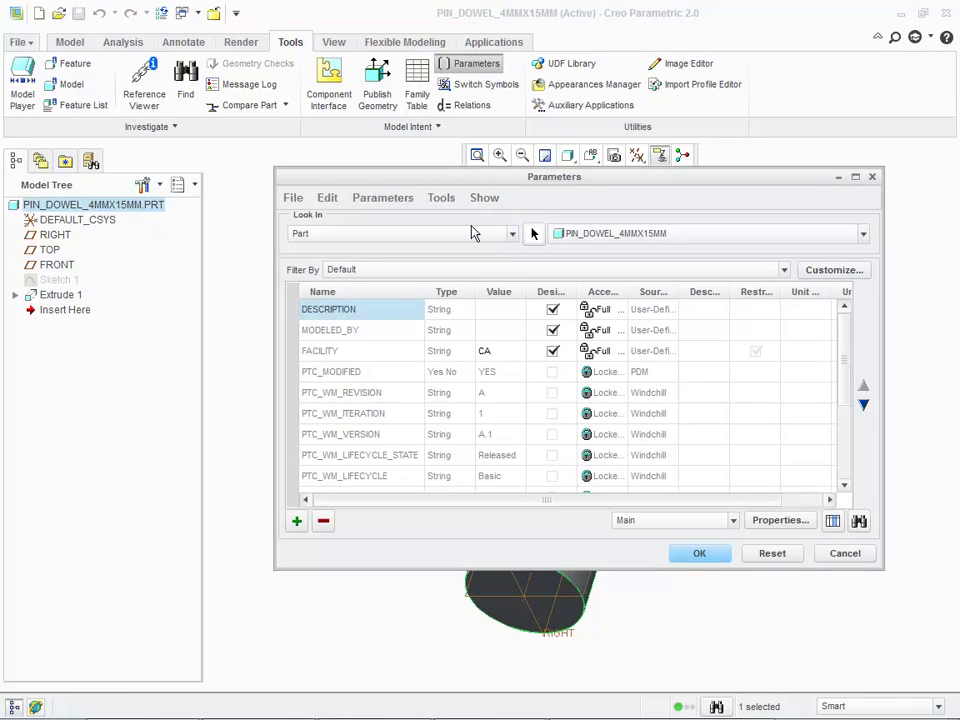
{"action": "left_click", "coordinate": [500, 309]}
{"action": "type", "text": "Standard alloy steel d"}
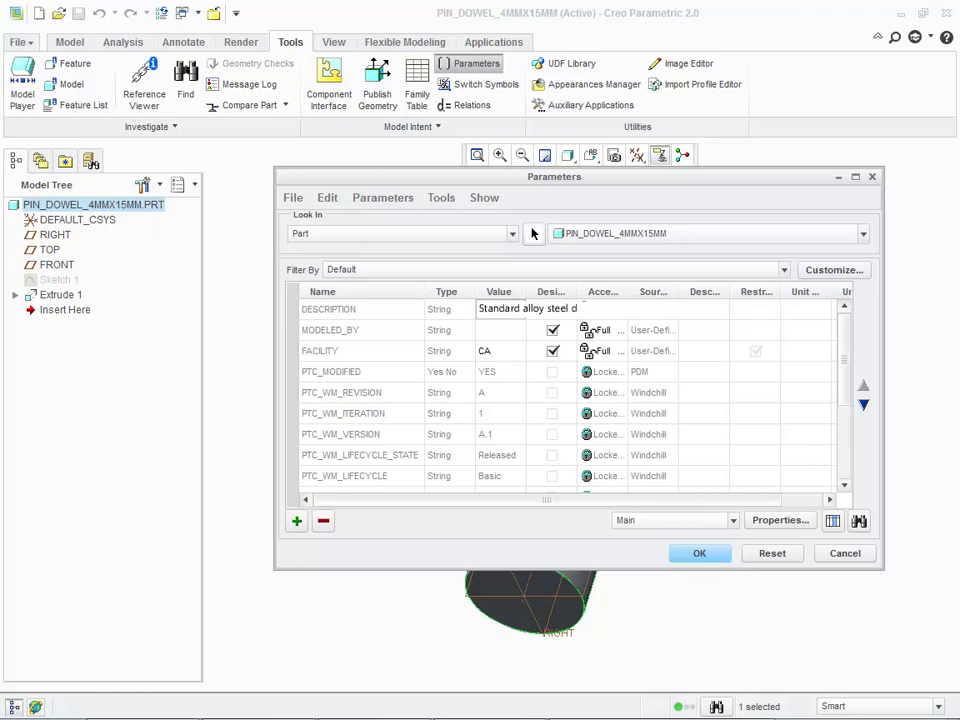
{"action": "key", "text": "Return"}
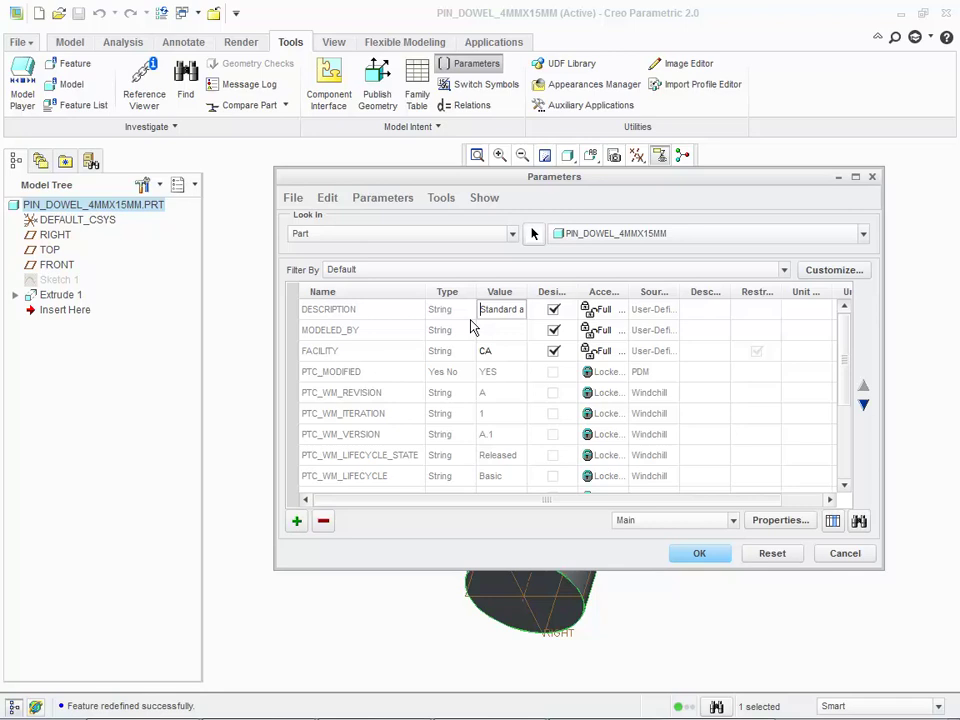
Set the FACILITY parameter to TX and accept the part's parameter changes.
{"action": "left_click", "coordinate": [508, 356]}
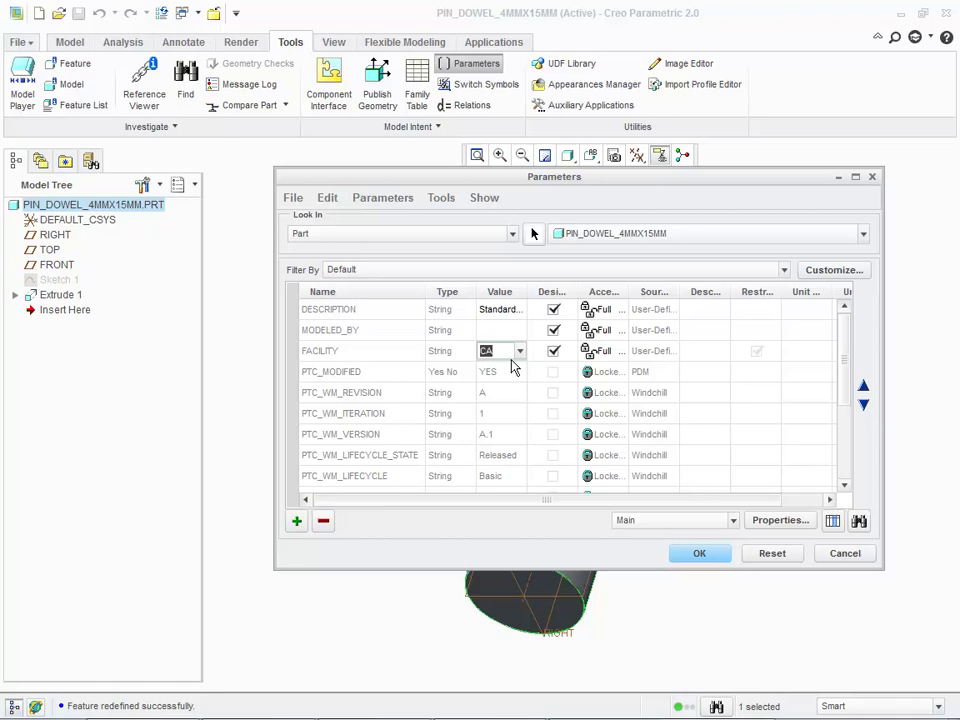
{"action": "left_click", "coordinate": [511, 361]}
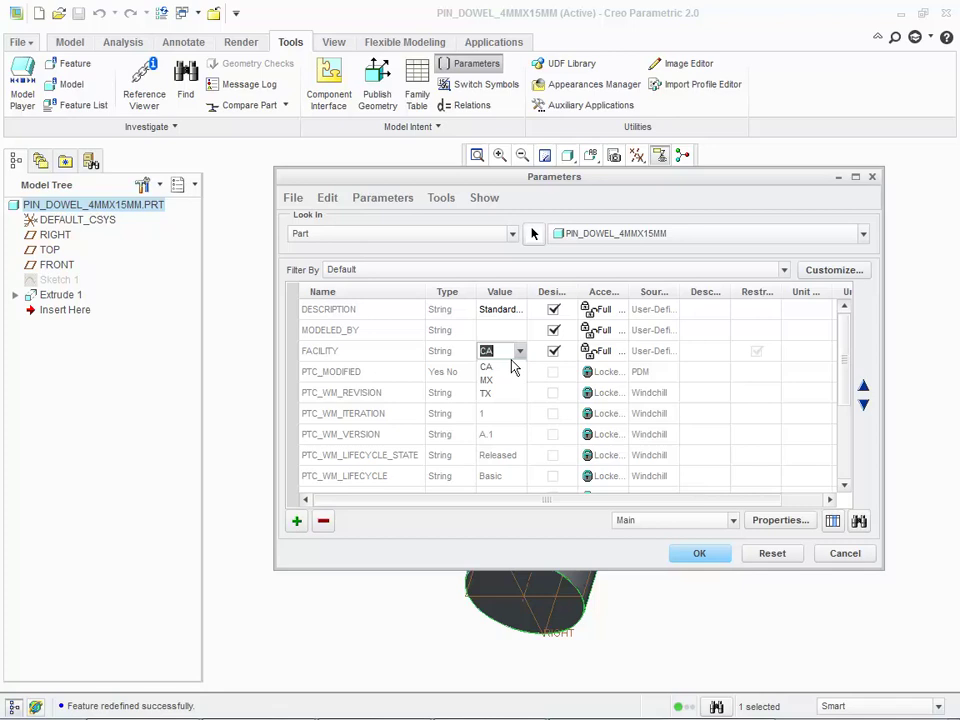
{"action": "left_click", "coordinate": [489, 392]}
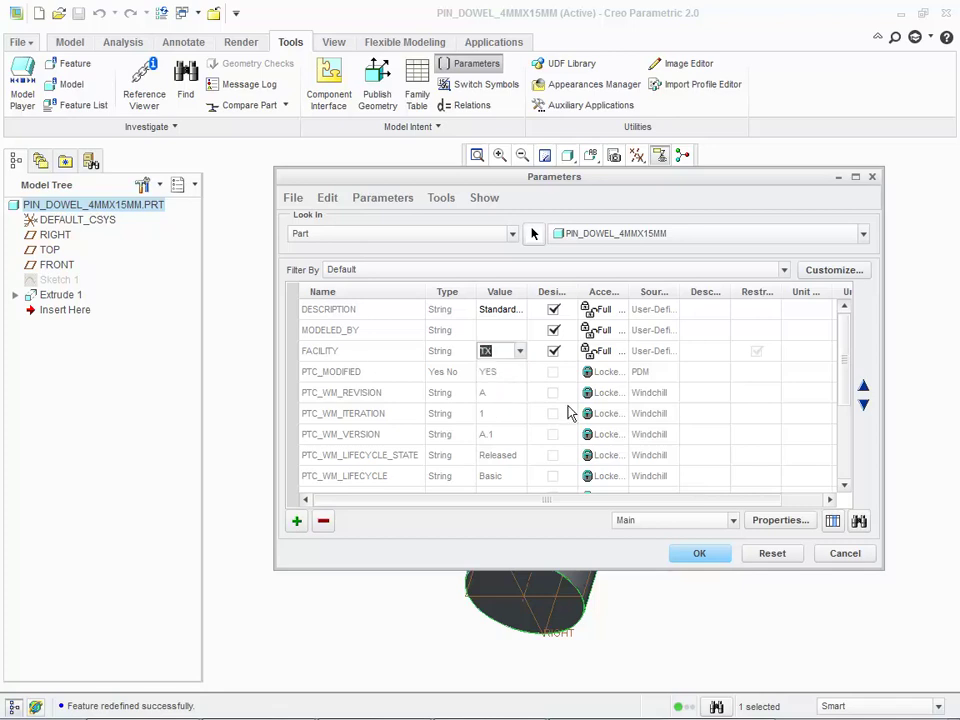
{"action": "left_click", "coordinate": [700, 554]}
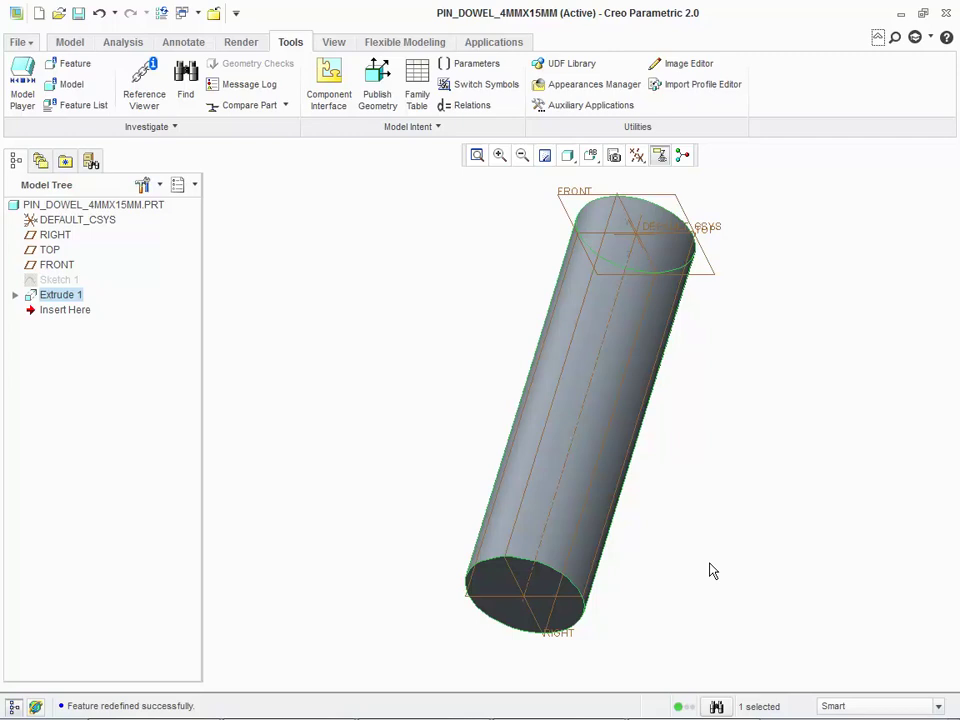
Examine the files currently in session and compare them with the object list of the Dowel Pin workspace.
{"action": "left_click", "coordinate": [44, 164]}
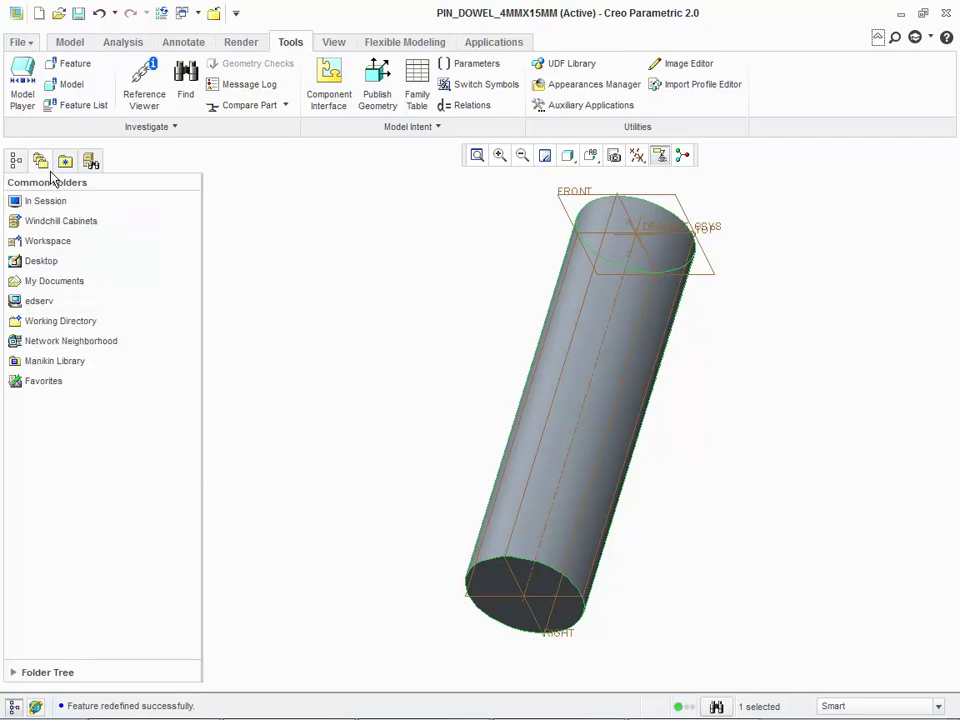
{"action": "left_click", "coordinate": [120, 208]}
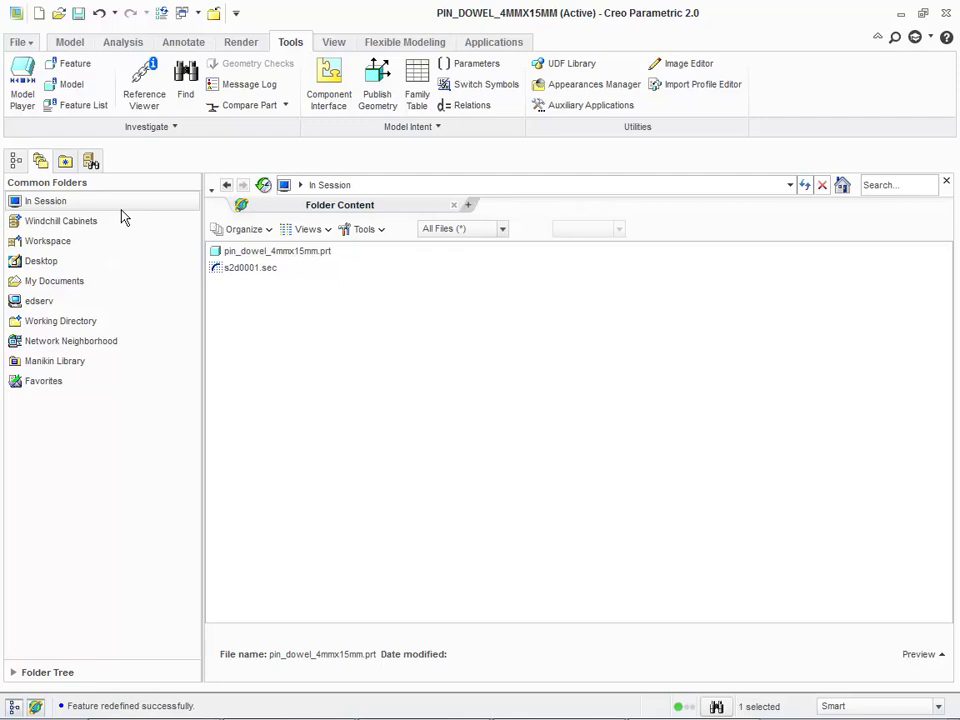
{"action": "left_click", "coordinate": [50, 241]}
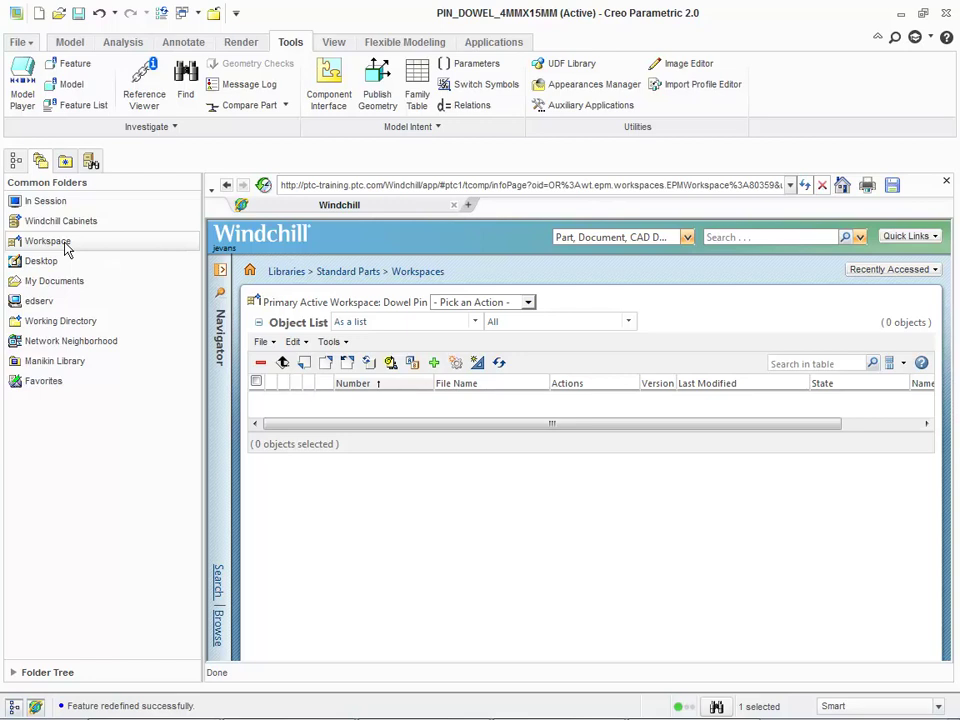
Save the dowel pin part to the Dowel Pin workspace and refresh the workspace's object list.
{"action": "left_click", "coordinate": [78, 14]}
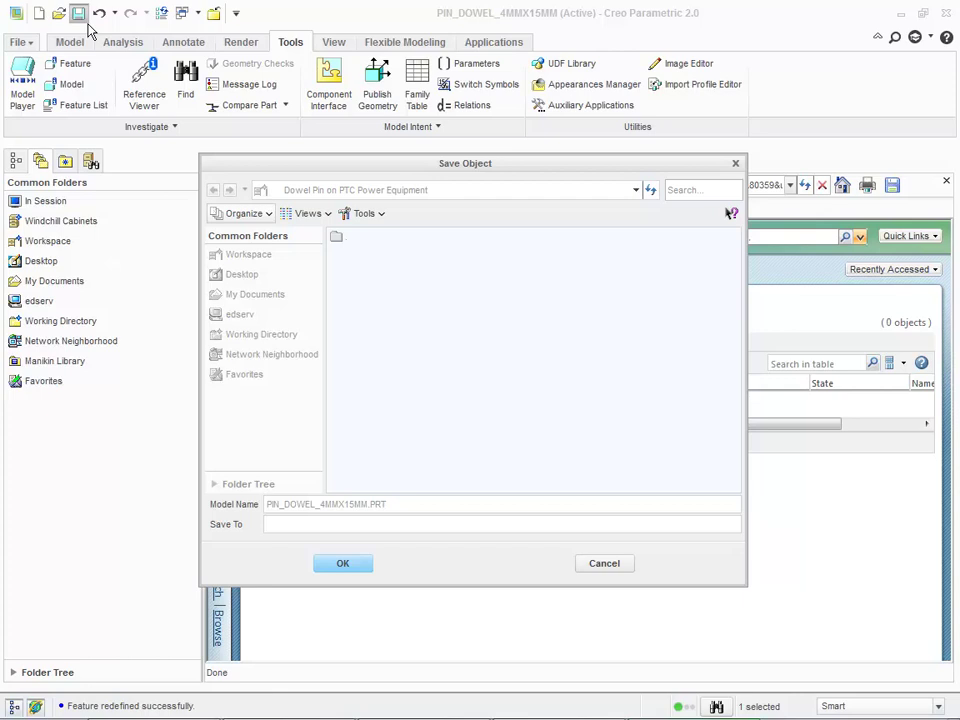
{"action": "left_click", "coordinate": [342, 564]}
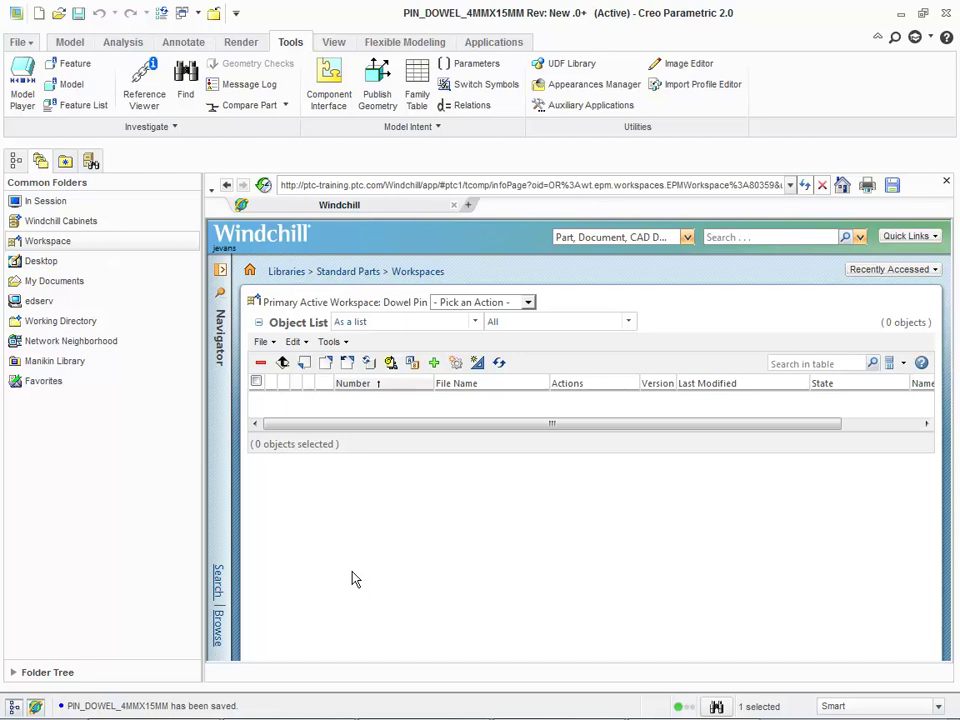
{"action": "left_click", "coordinate": [804, 185]}
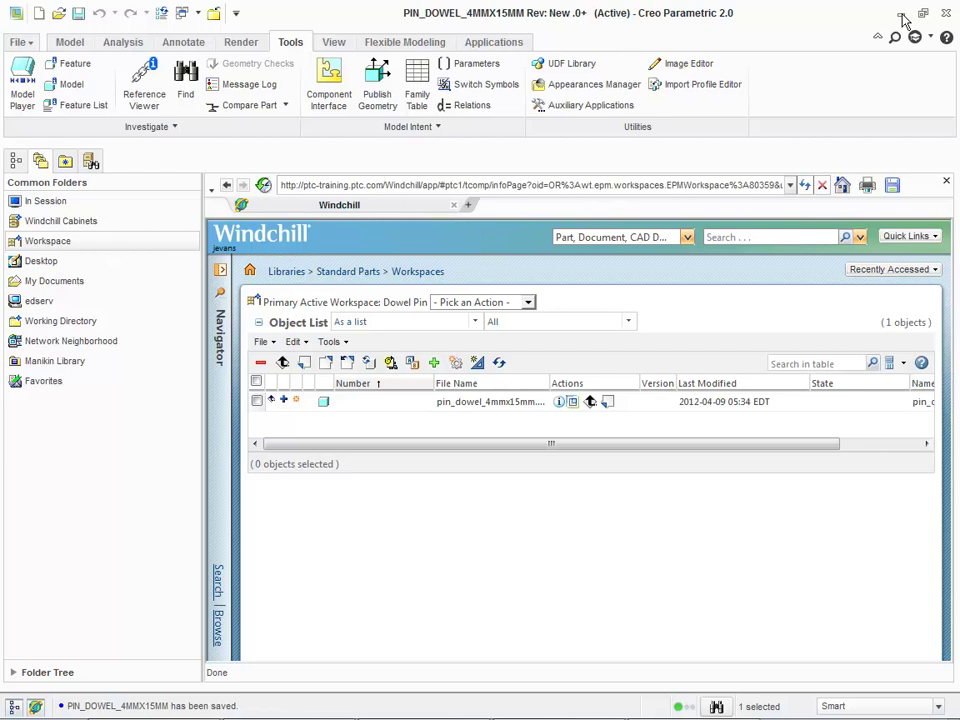
Switch to the web browser and refresh its Dowel Pin workspace page to check for the saved part.
{"action": "left_click", "coordinate": [901, 14]}
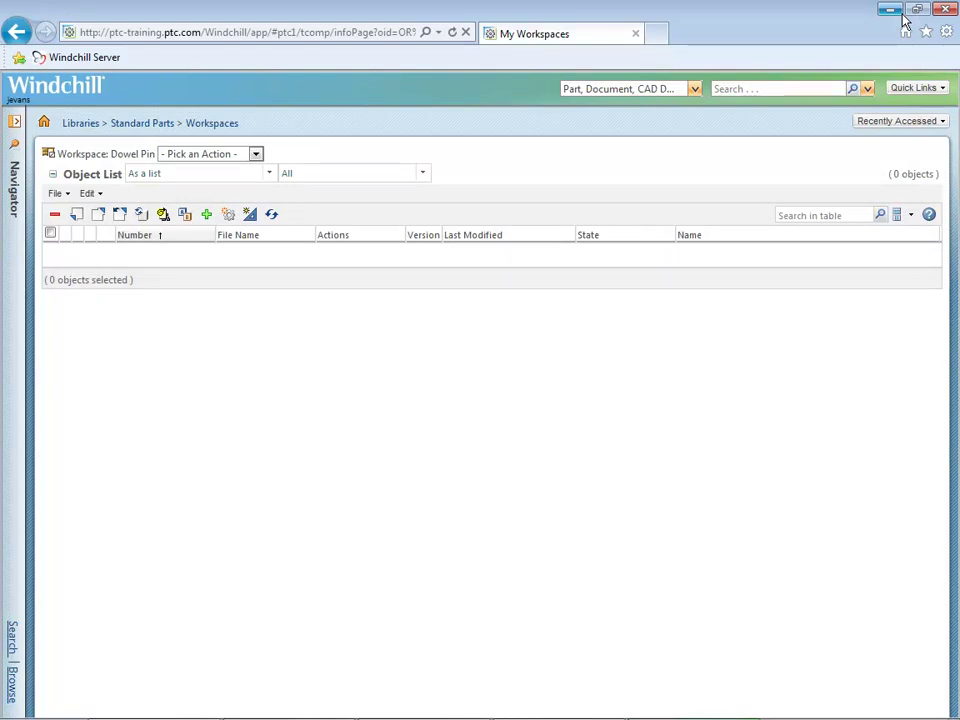
{"action": "left_click", "coordinate": [453, 33]}
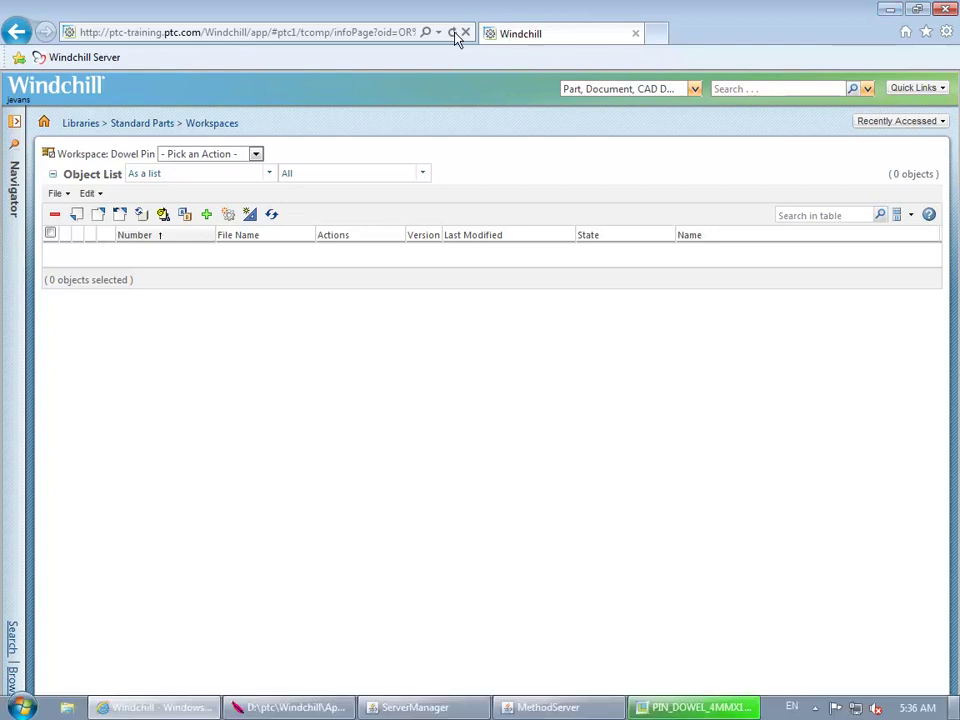
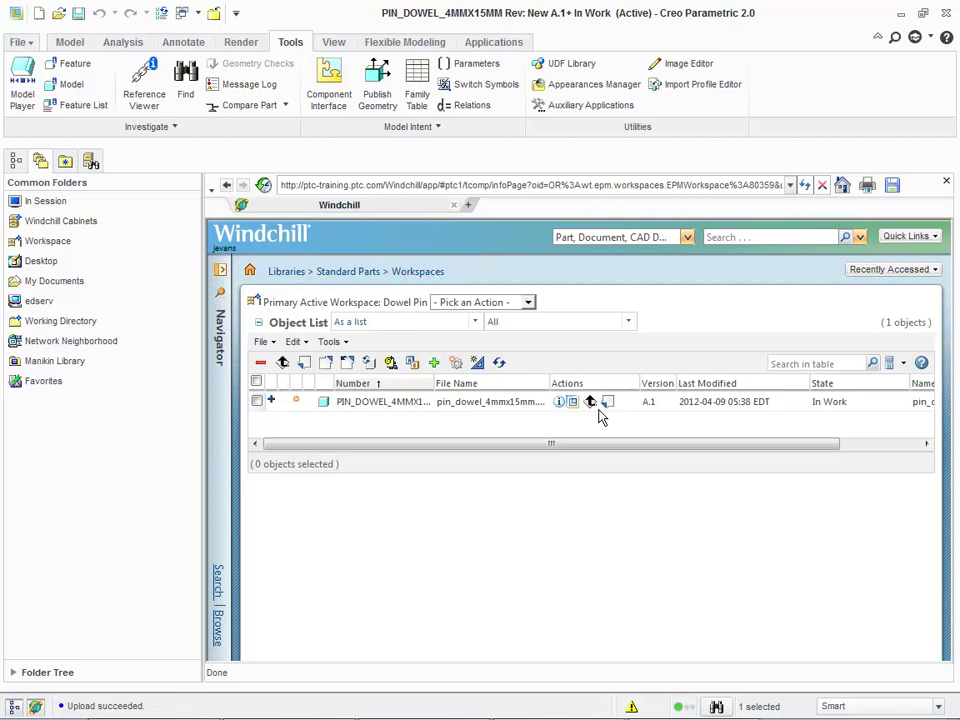
Return to the web browser and reload the Dowel Pin workspace to check for the uploaded part.
{"action": "left_click", "coordinate": [900, 14]}
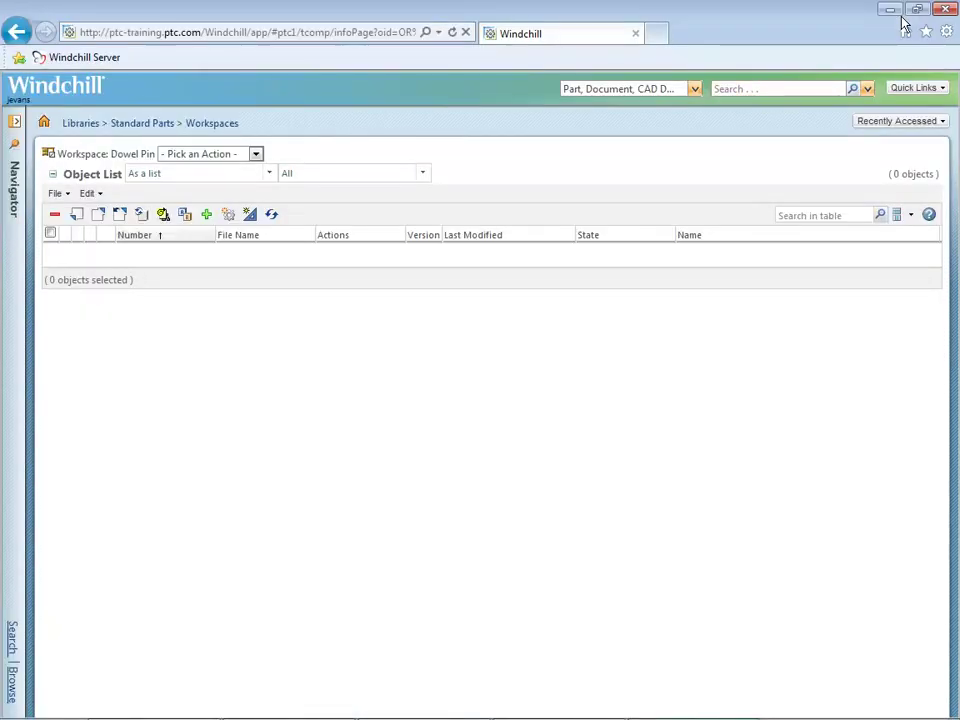
{"action": "left_click", "coordinate": [452, 32]}
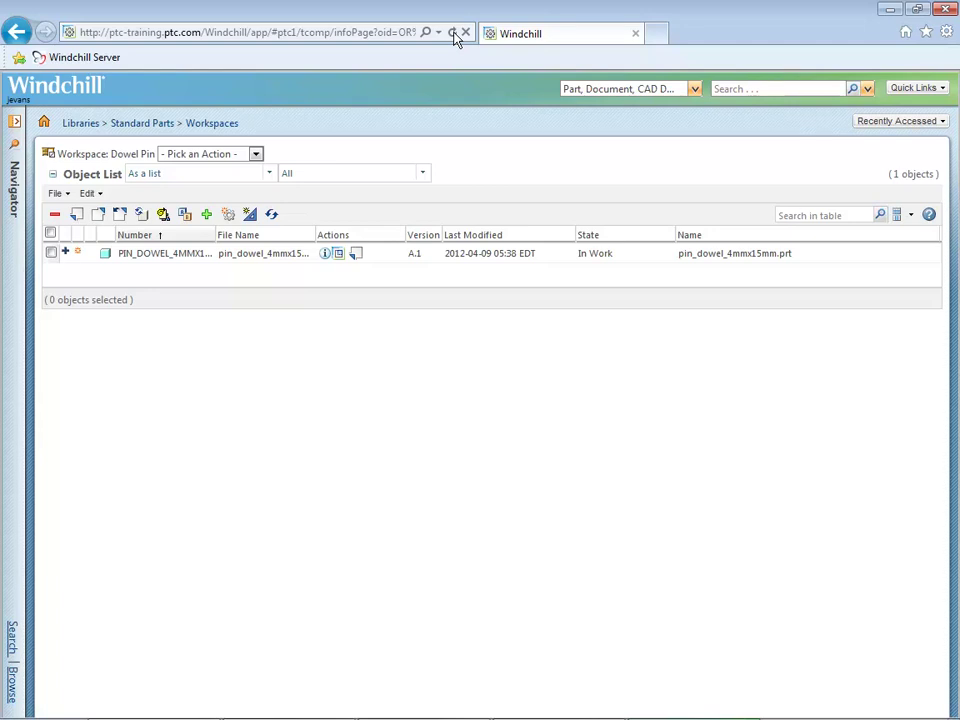
Display the Standard Parts library, switch to Creo Parametric, and check in the dowel pin with Auto Associate Parts to CAD Documents enabled.
{"action": "left_click", "coordinate": [144, 124]}
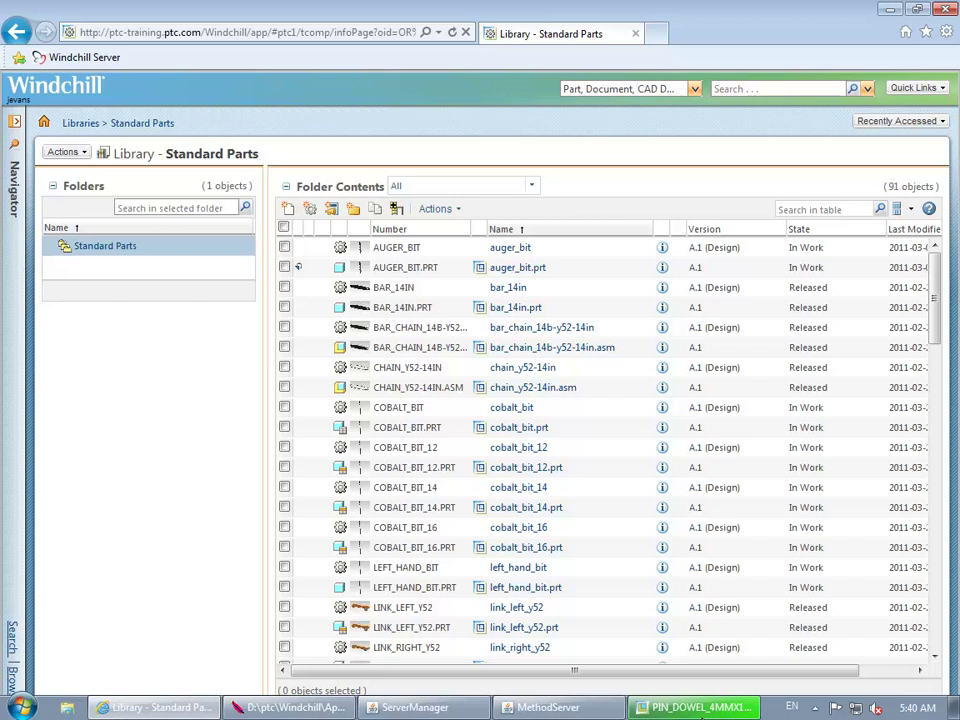
{"action": "left_click", "coordinate": [702, 708]}
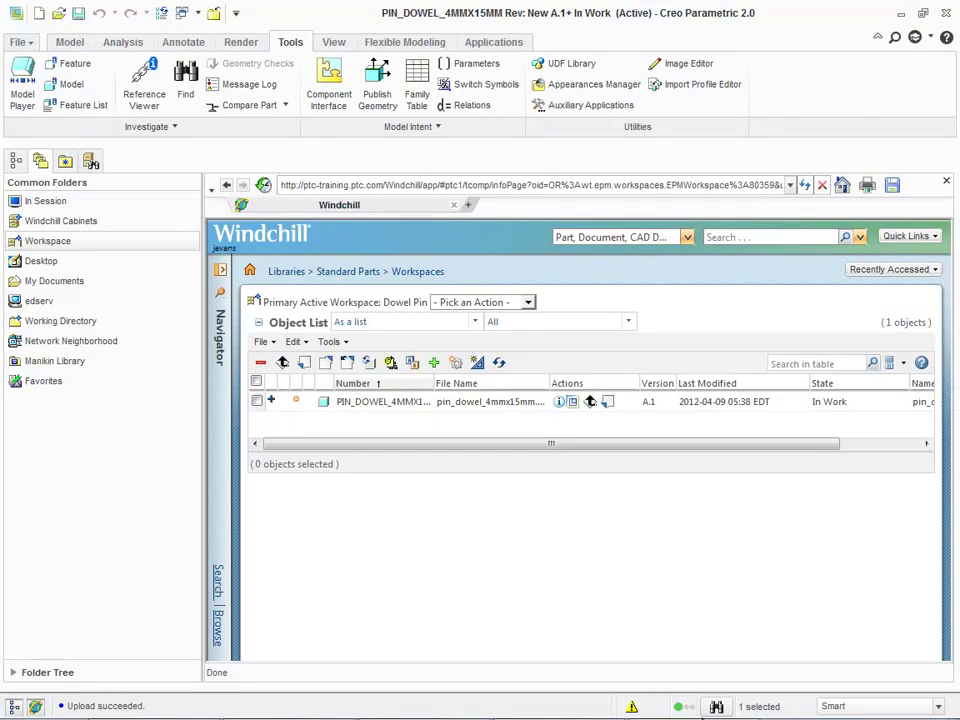
{"action": "left_click", "coordinate": [608, 403]}
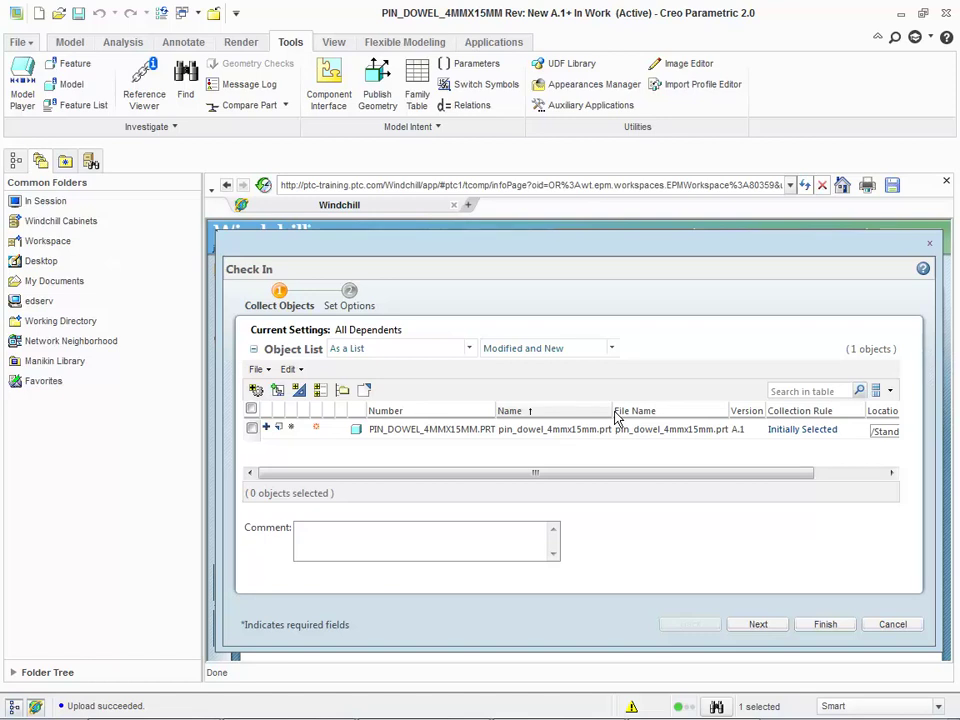
{"action": "left_click", "coordinate": [765, 627]}
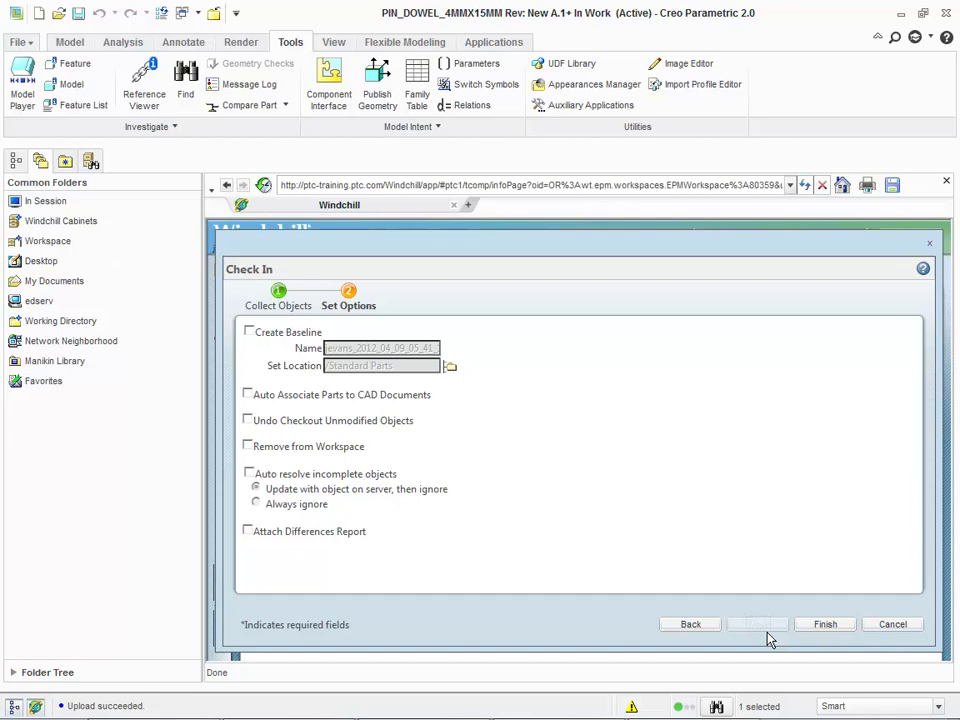
{"action": "left_click", "coordinate": [254, 398]}
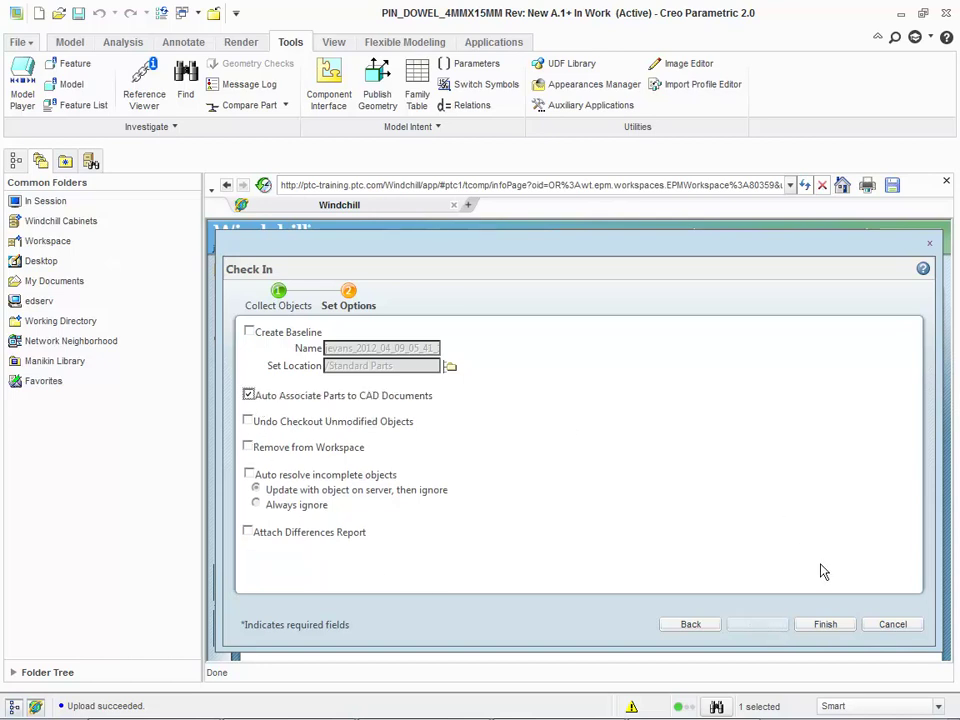
{"action": "left_click", "coordinate": [837, 632]}
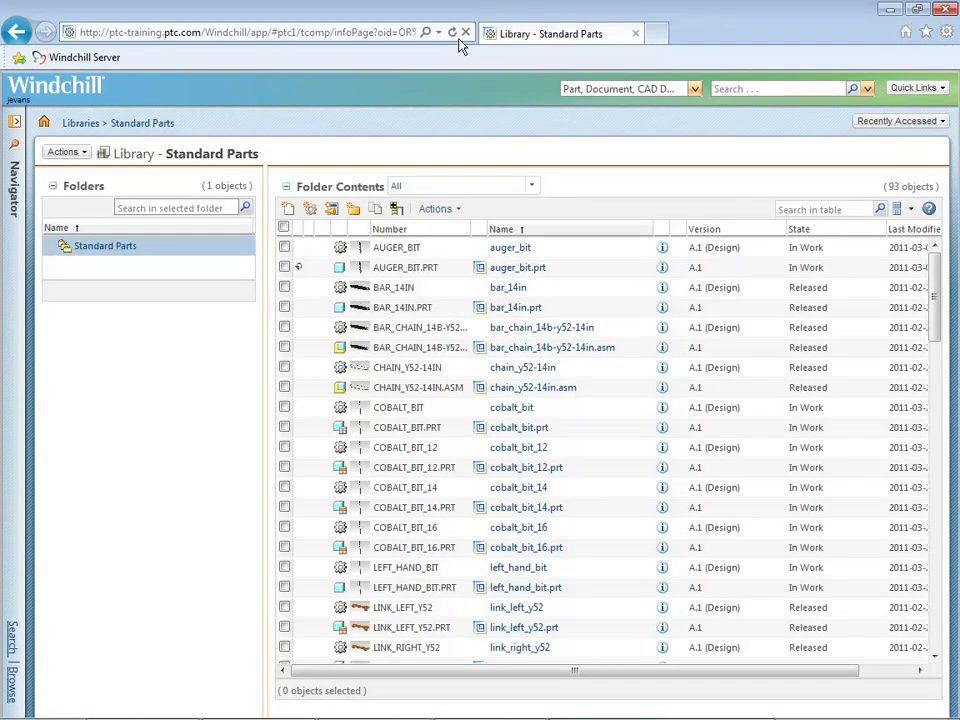
In the web browser's Standard Parts library, examine the dowel pin CAD part's details and related objects, and open its associated part's information page.
{"action": "scroll", "coordinate": [660, 366], "scroll_direction": "down", "scroll_amount": 4}
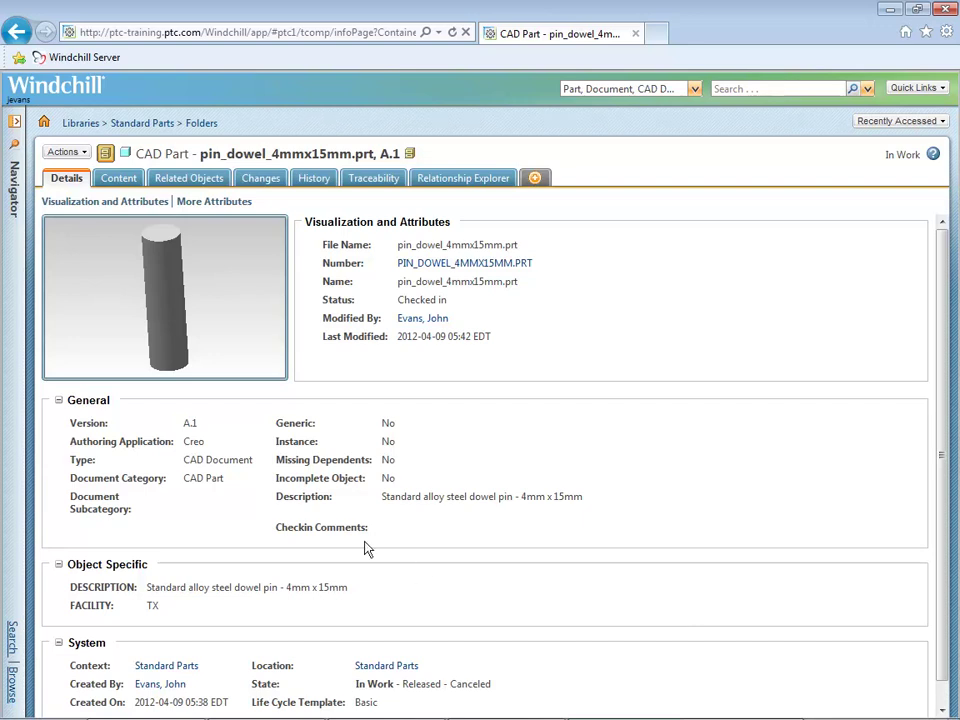
{"action": "left_click", "coordinate": [200, 185]}
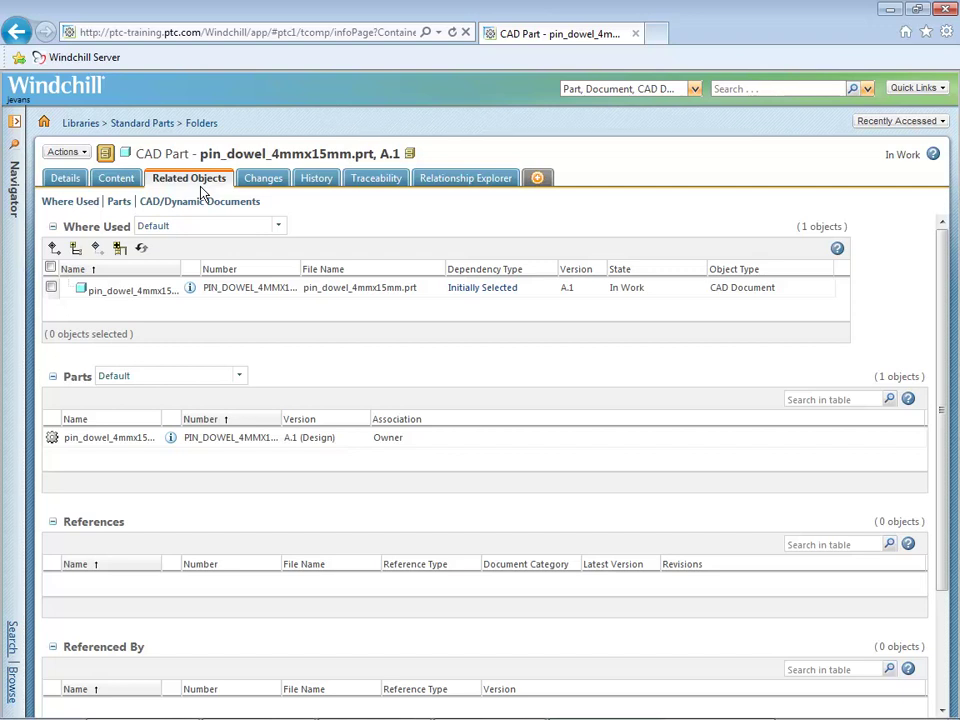
{"action": "left_click", "coordinate": [122, 208]}
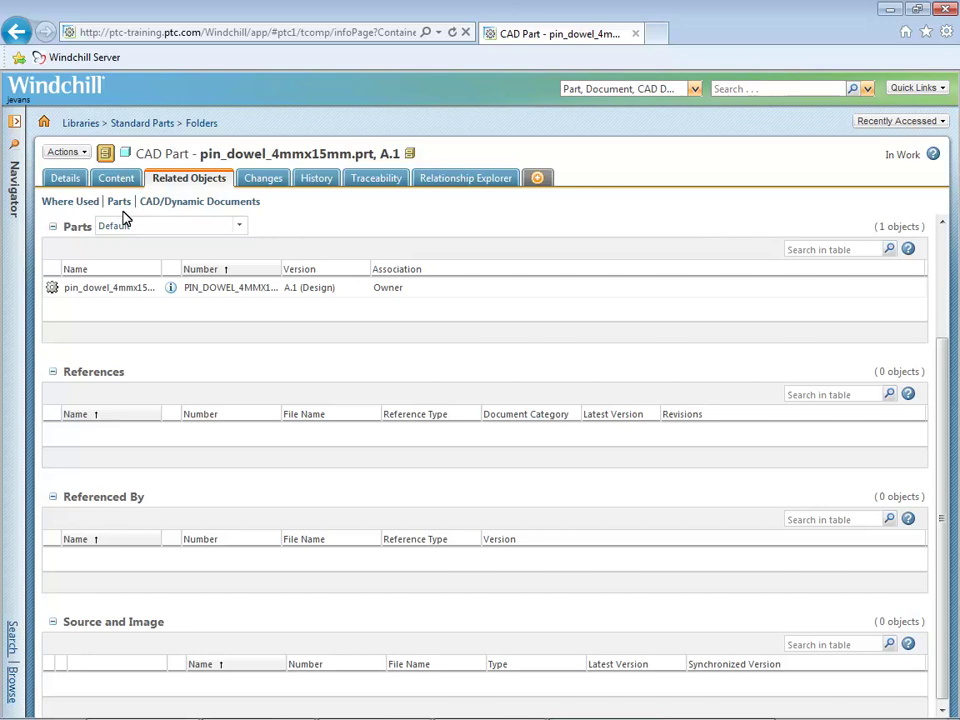
{"action": "left_click", "coordinate": [171, 288]}
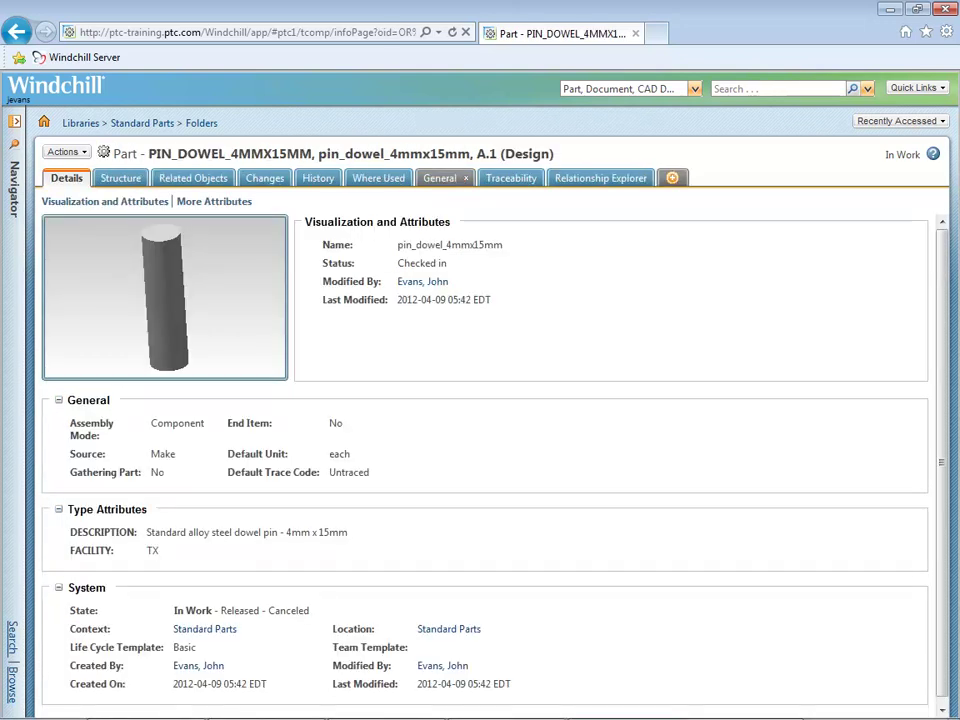